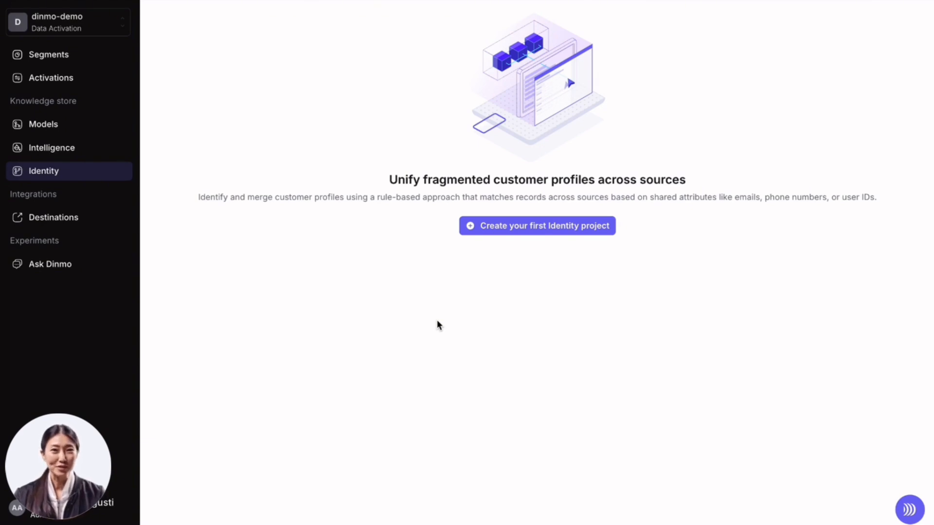
- Start a new Identity project and include the Offline Customers and Customers models
left_click(536, 229)
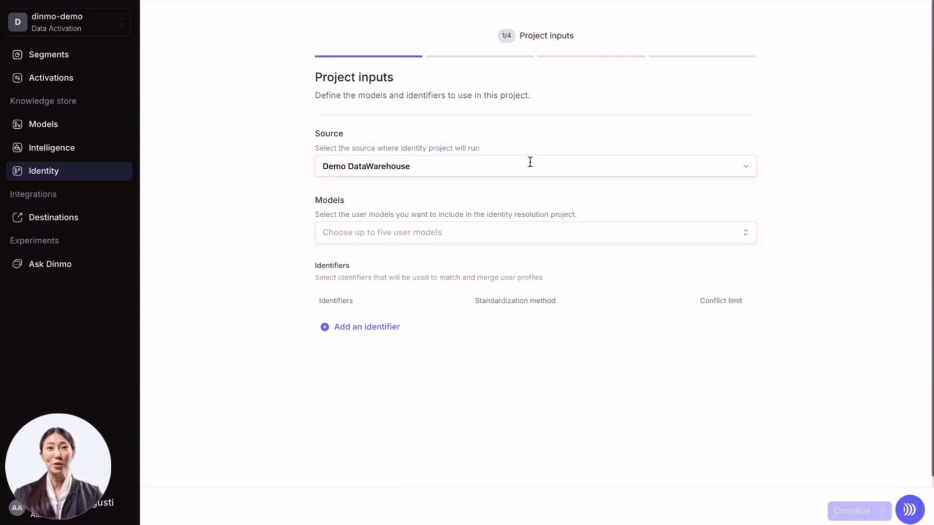
left_click(429, 238)
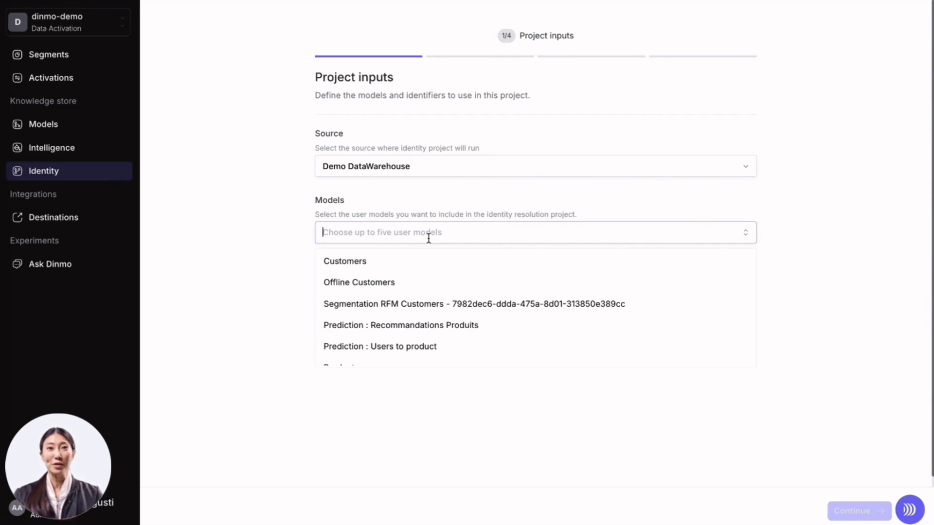
left_click(411, 287)
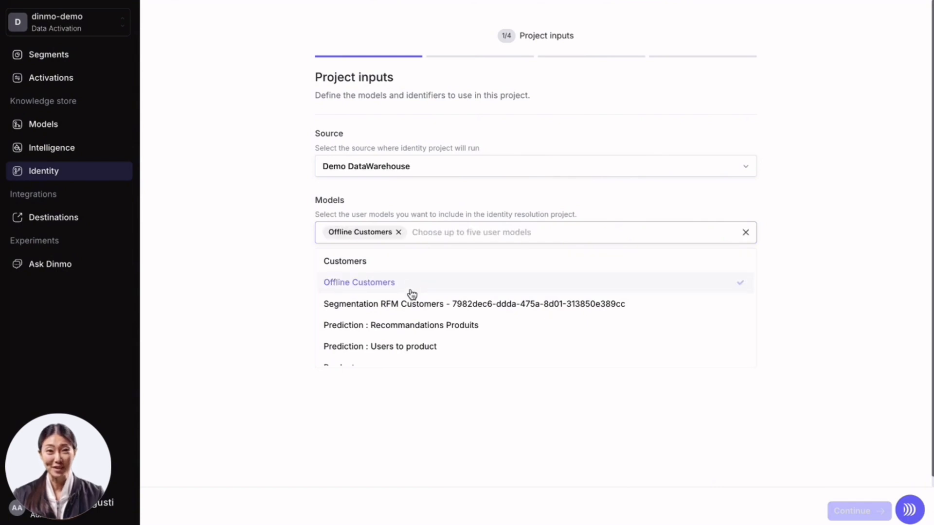
left_click(382, 268)
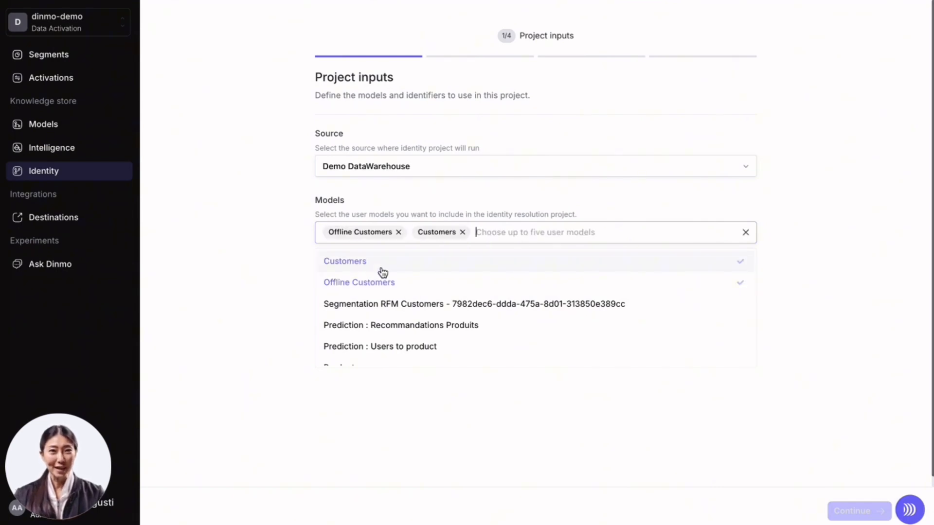
left_click(869, 224)
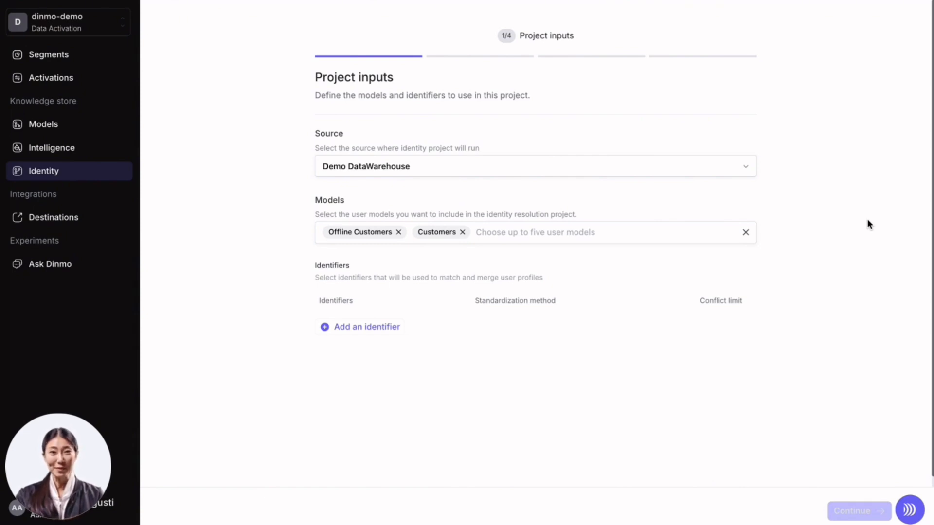
- Add Email and Last Name as identifiers
scroll(443, 343, "down", 1)
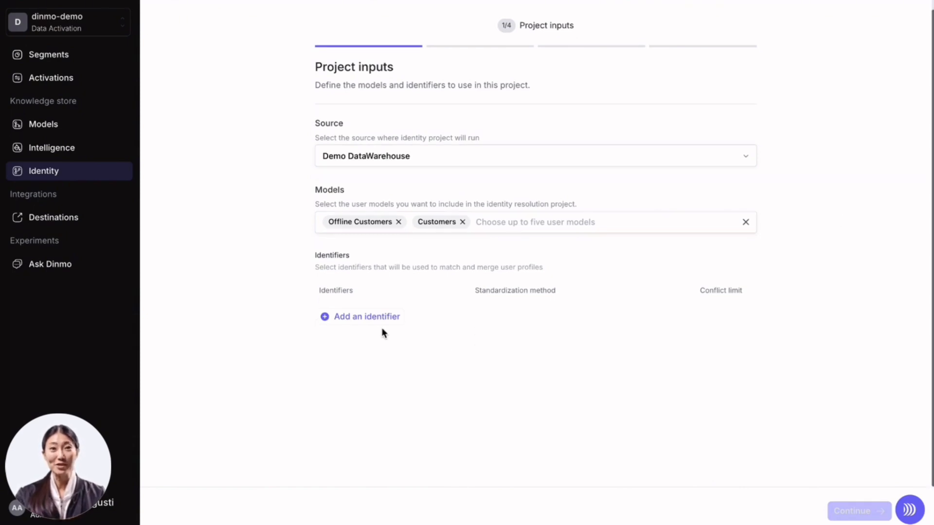
left_click(343, 330)
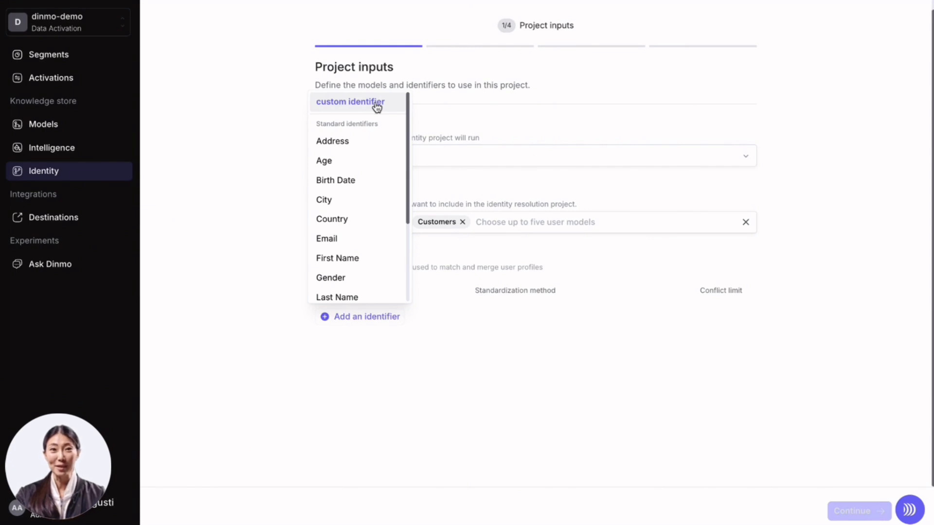
left_click(353, 243)
left_click(364, 311)
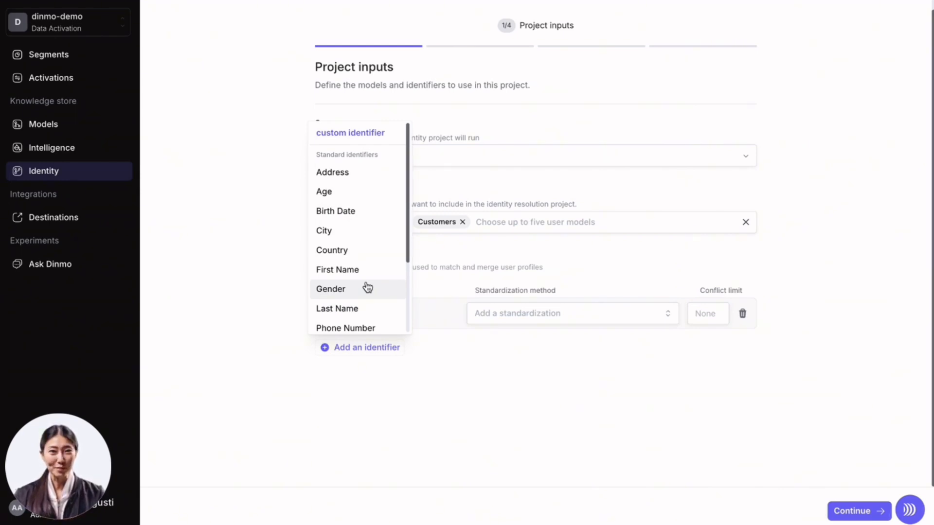
left_click(369, 307)
- Add First Name, Phone Number and Birth Date as further identifiers
left_click(381, 388)
left_click(359, 320)
left_click(387, 430)
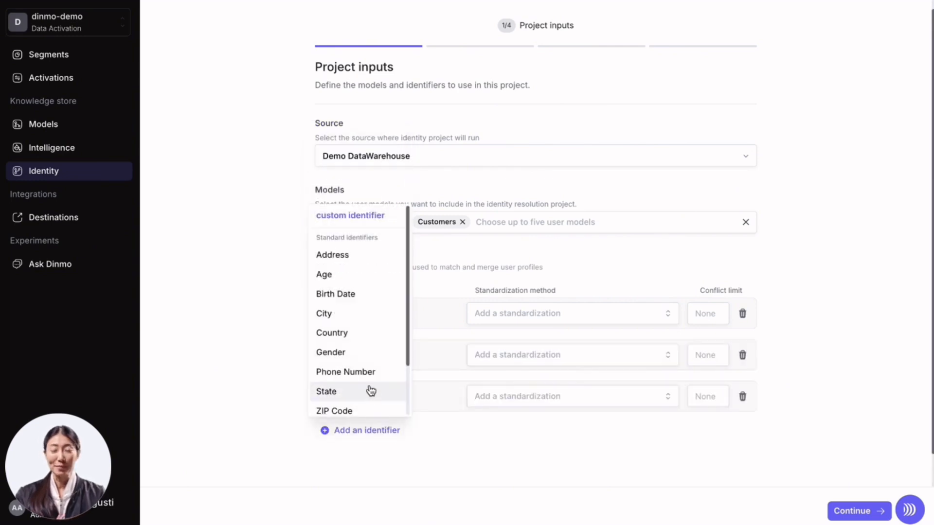
left_click(363, 371)
left_click(384, 472)
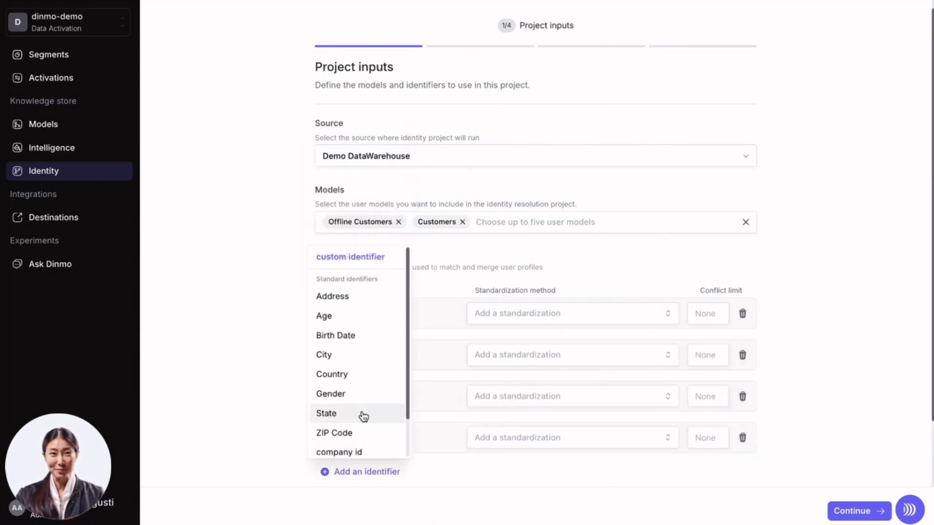
left_click(364, 342)
- Review the Email identifier's standardization options, then continue to the field mapping step
scroll(361, 468, "down", 3)
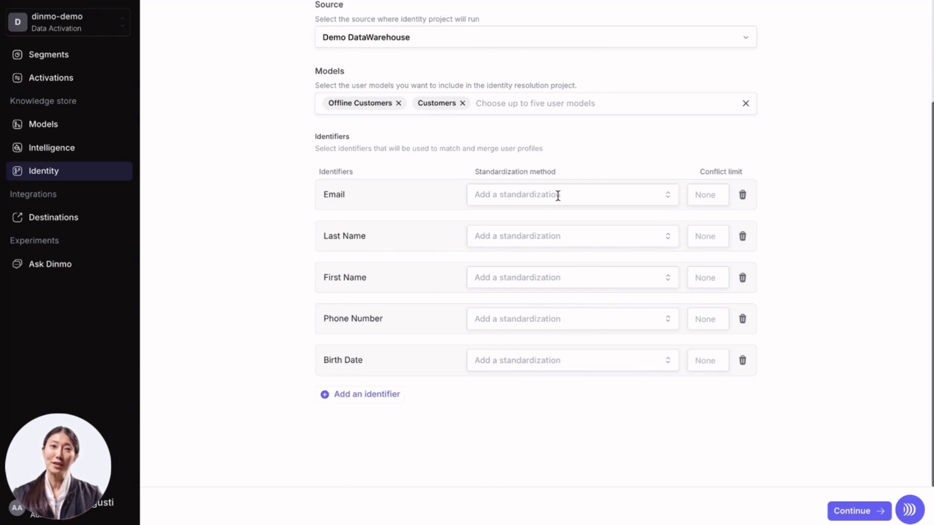
left_click(585, 201)
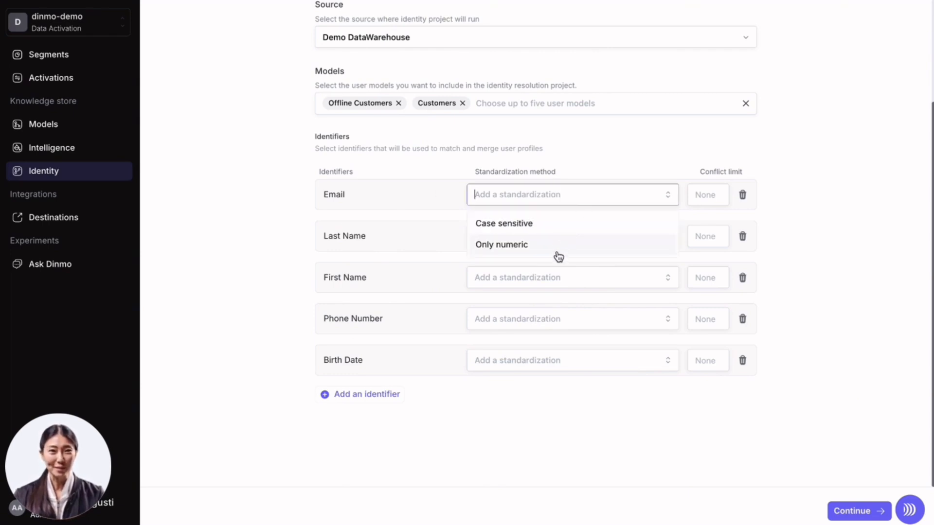
left_click(813, 246)
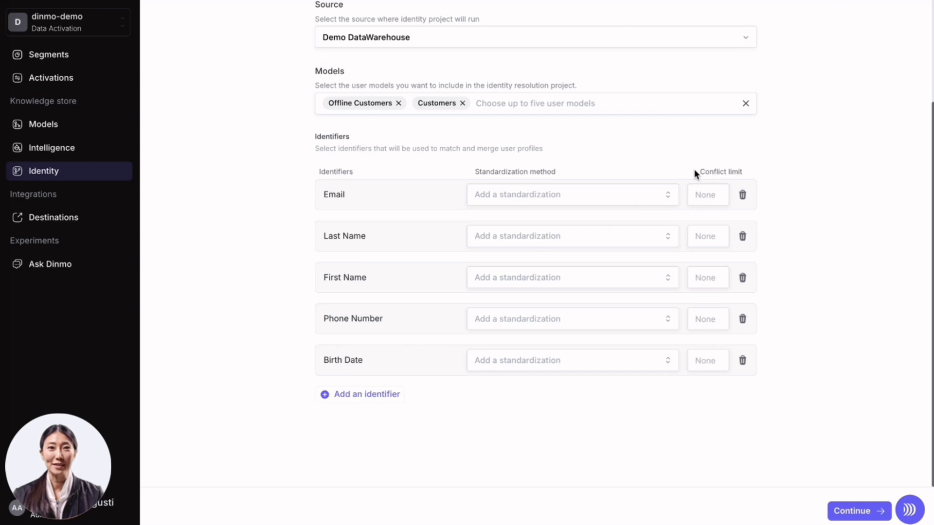
left_click(858, 516)
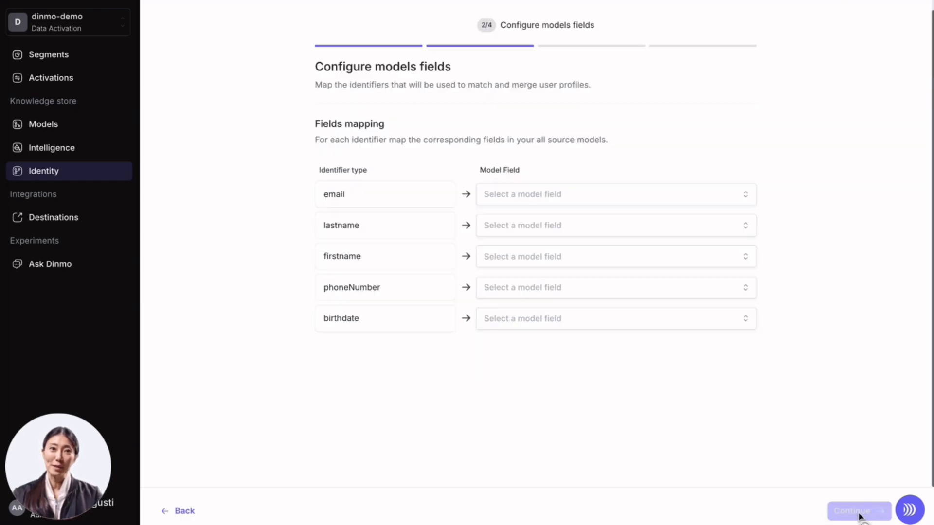
- Map the email identifier to Customers • email and Offline Customers • Email
left_click(608, 204)
type("ema")
key("Down")
key("Down")
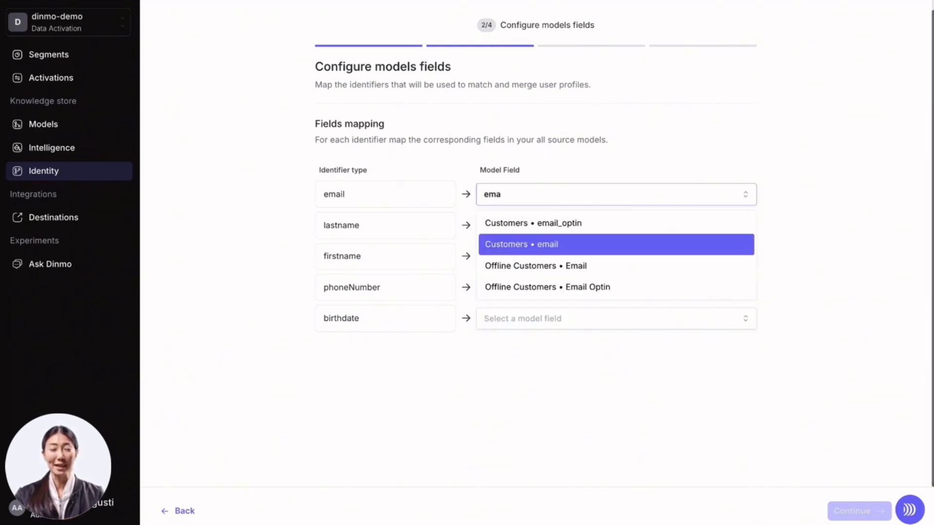
key("Return")
type("ema")
key("Down")
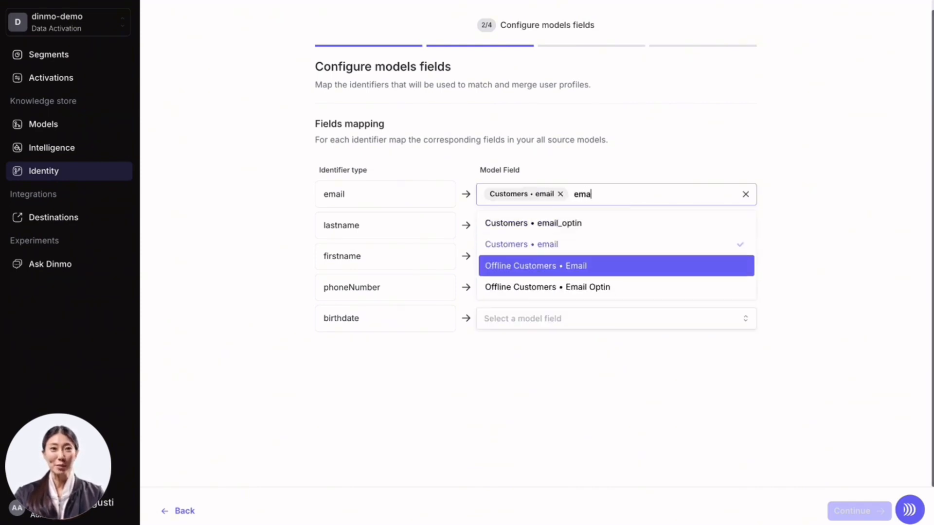
key("Return")
left_click(851, 241)
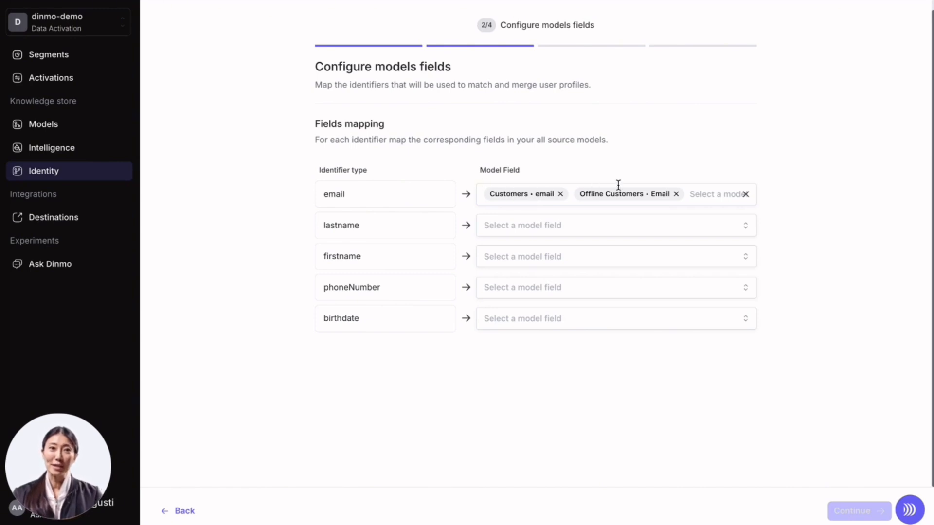
- Map the lastname identifier to Customers • Last Name and Offline Customers • Last Name
left_click(538, 224)
type("las")
key("Down")
key("Down")
key("Return")
type("las")
key("Down")
- Map the firstname identifier to Customers • First Name and Offline Customers • First Name
key("Down")
key("Return")
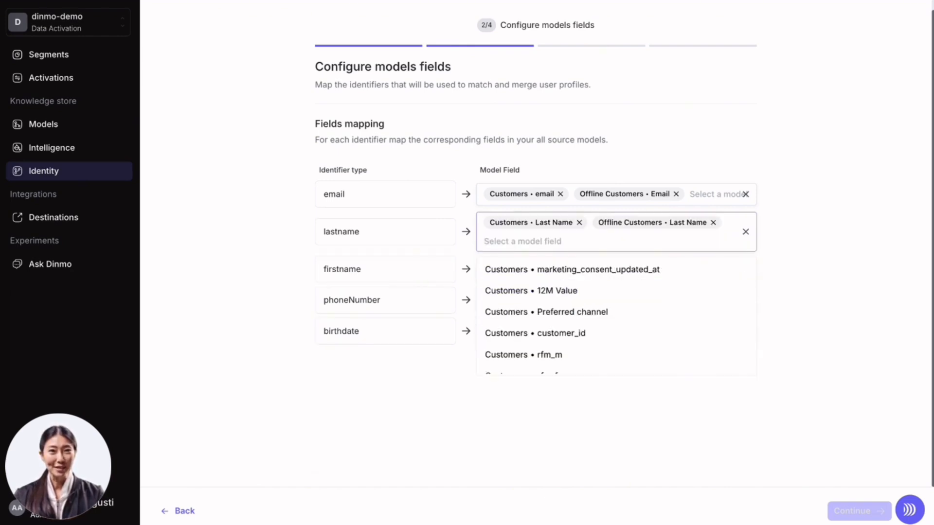
left_click(856, 289)
left_click(589, 270)
type("fir")
key("Down")
key("Return")
type("fir")
- Map the phoneNumber identifier to Customers • telephone and Offline Customers • Telephone
key("Down")
key("Return")
left_click(885, 299)
left_click(641, 317)
type("pho")
key("Down")
key("Return")
type("pho")
key("Down")
key("Down")
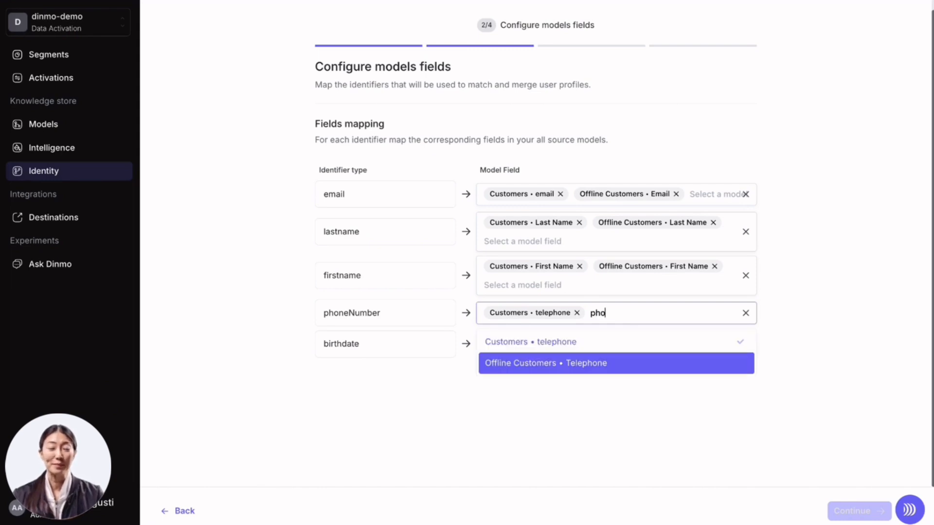
key("Return")
- Map the birthdate identifier to Customers • Birthdate and Offline Customers • Birthday
left_click(621, 364)
type("bir")
key("Return")
type("bir")
key("Down")
key("Return")
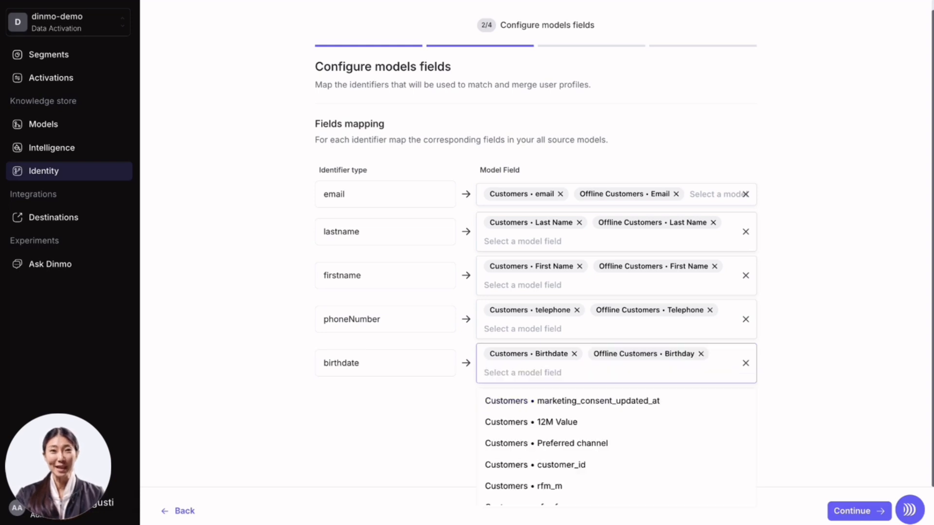
left_click(330, 451)
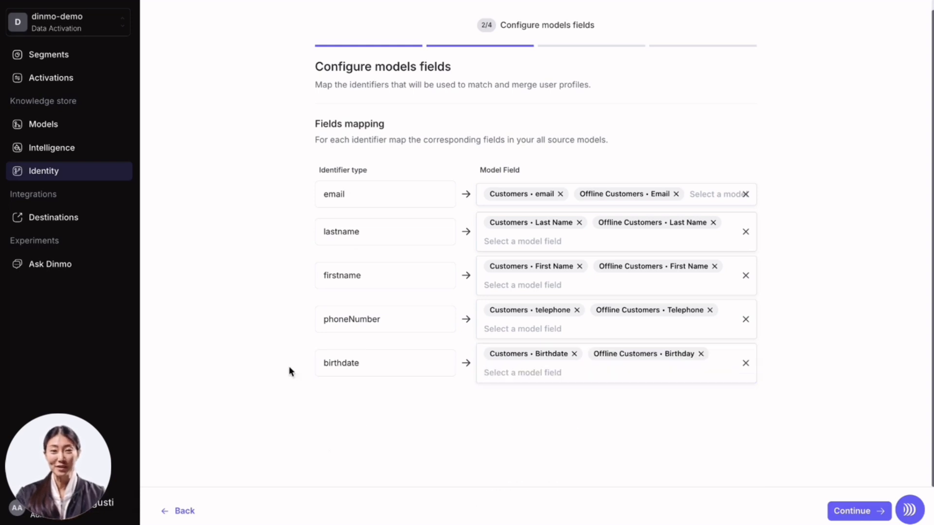
- Return to the project inputs, add a City identifier, and continue to field mapping
left_click(184, 510)
scroll(654, 370, "down", 3)
left_click(384, 395)
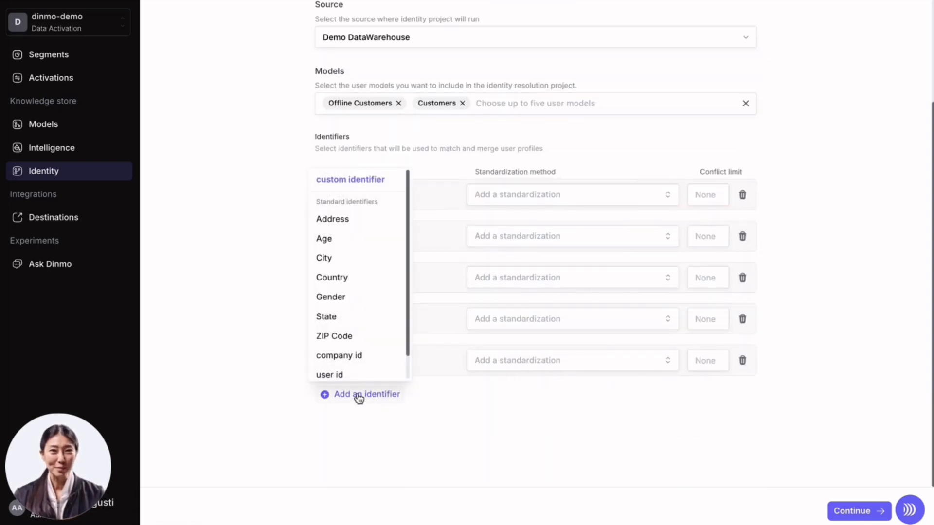
scroll(350, 369, "down", 1)
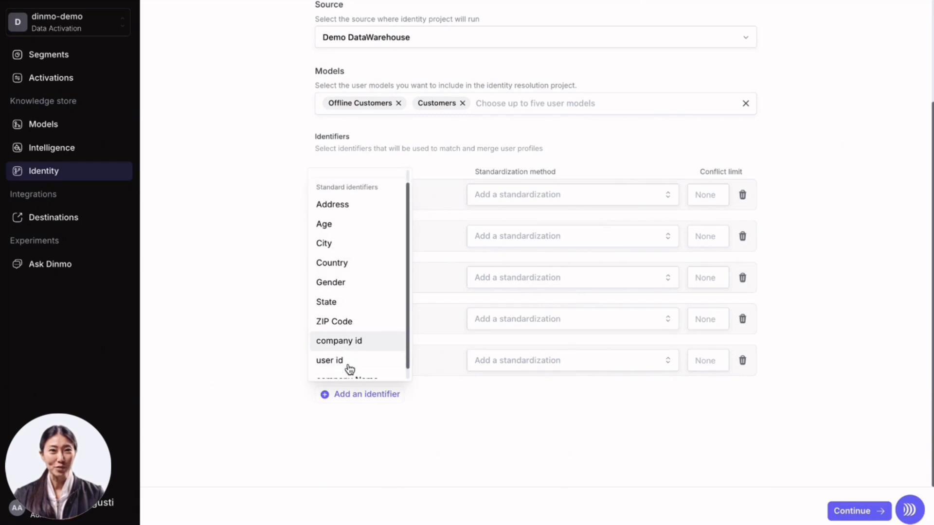
left_click(343, 246)
left_click(850, 511)
- Map the city identifier to Customers • City Account and Offline Customers • city
left_click(550, 382)
type("city")
key("Return")
type("city")
key("Down")
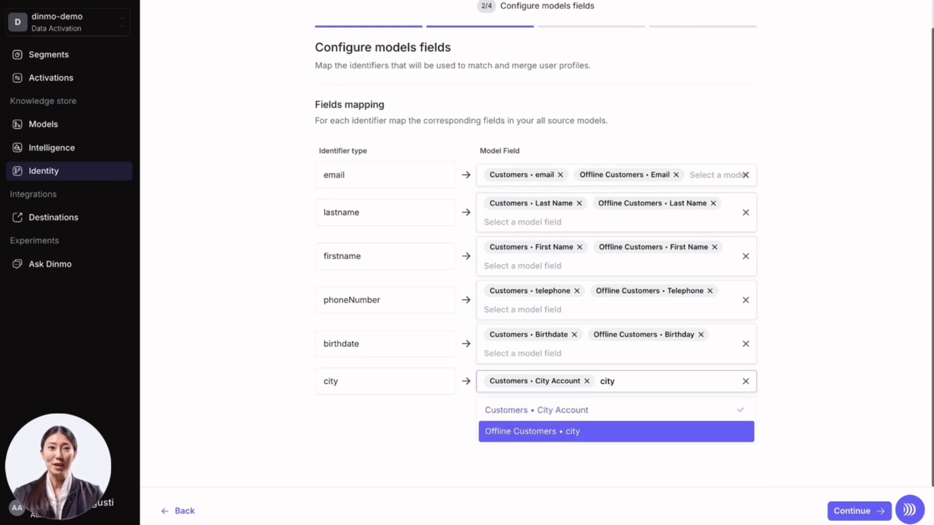
key("Return")
left_click(878, 387)
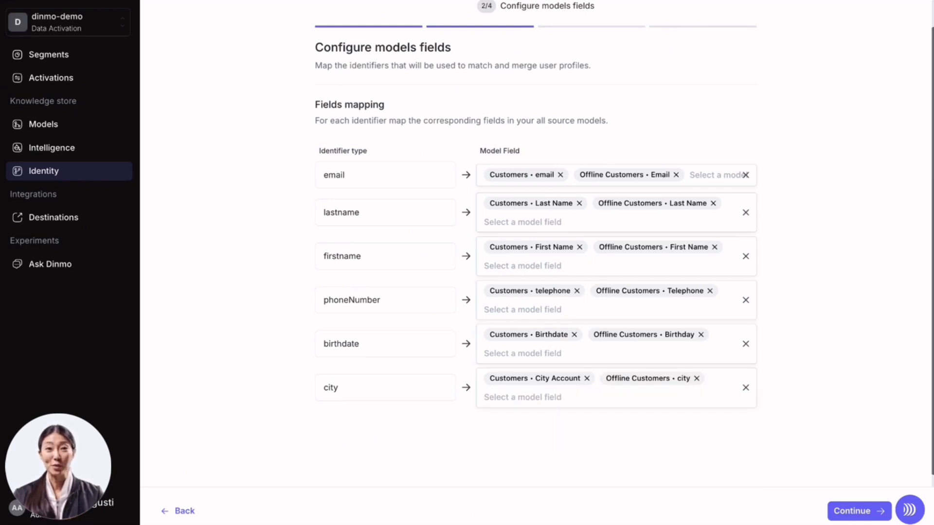
- Continue to match rules and create the first rule set with Rule 1 matching on email
left_click(849, 514)
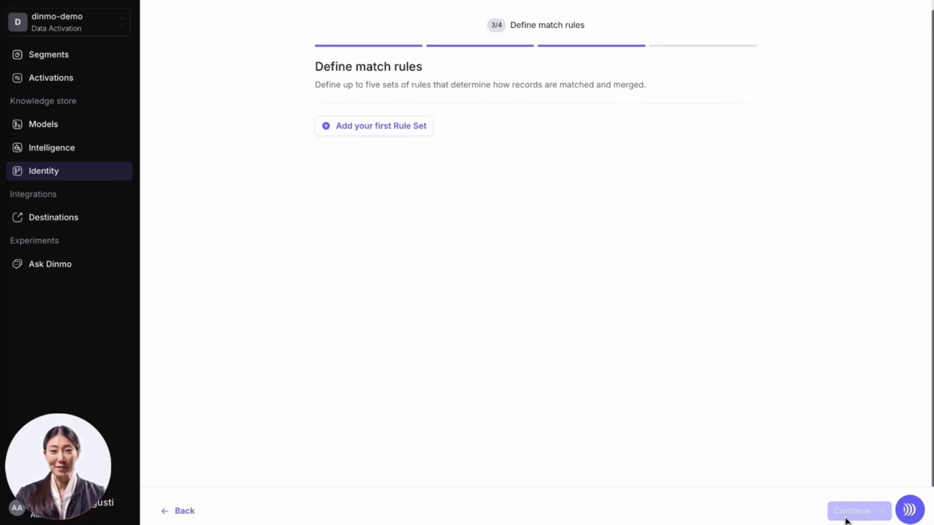
left_click(386, 123)
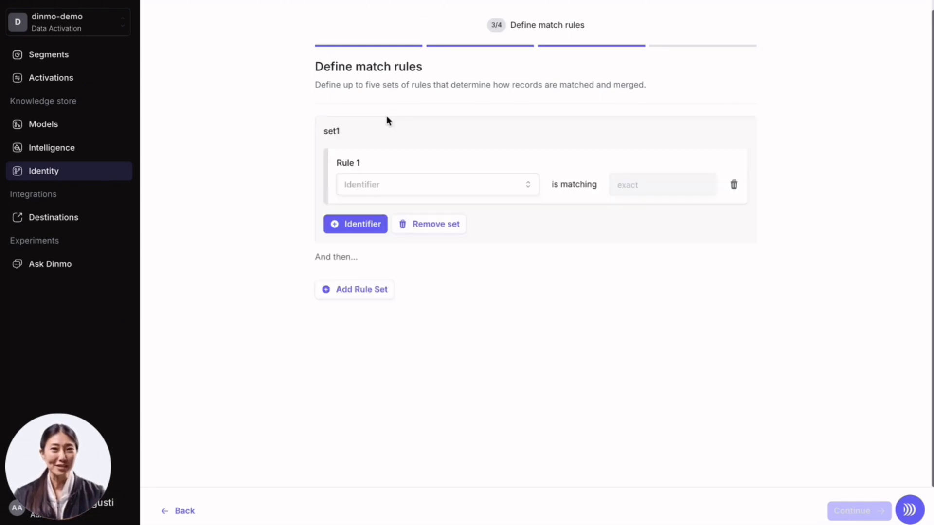
left_click(410, 185)
left_click(400, 212)
left_click(308, 155)
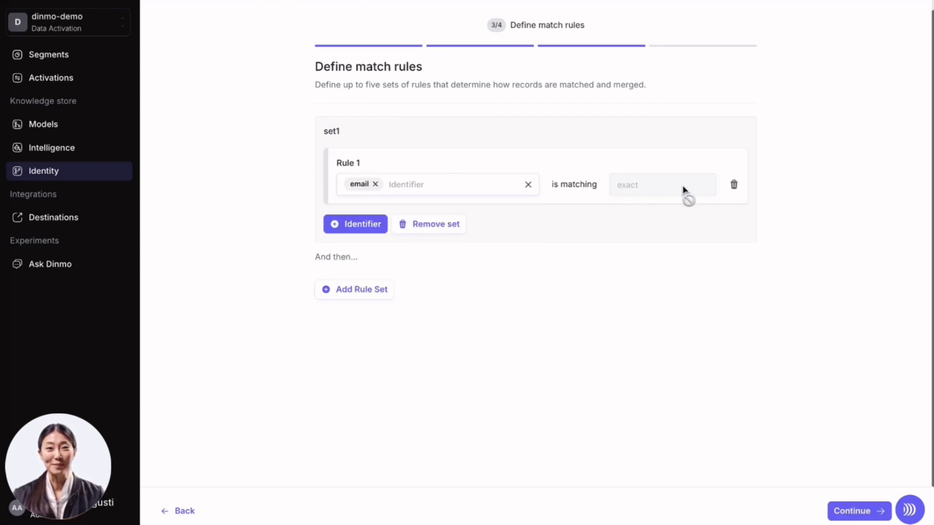
- Add Rule 2 matching on lastname, firstname and birthdate
left_click(354, 223)
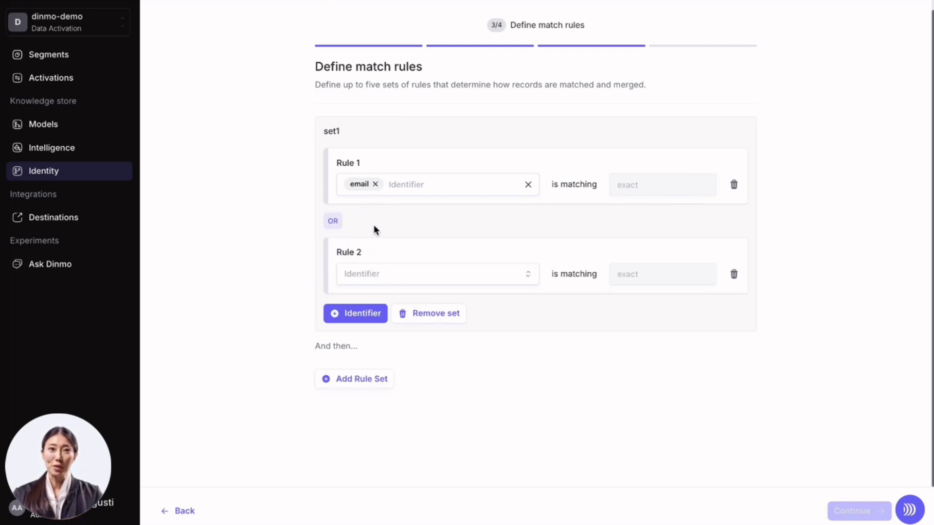
left_click(455, 275)
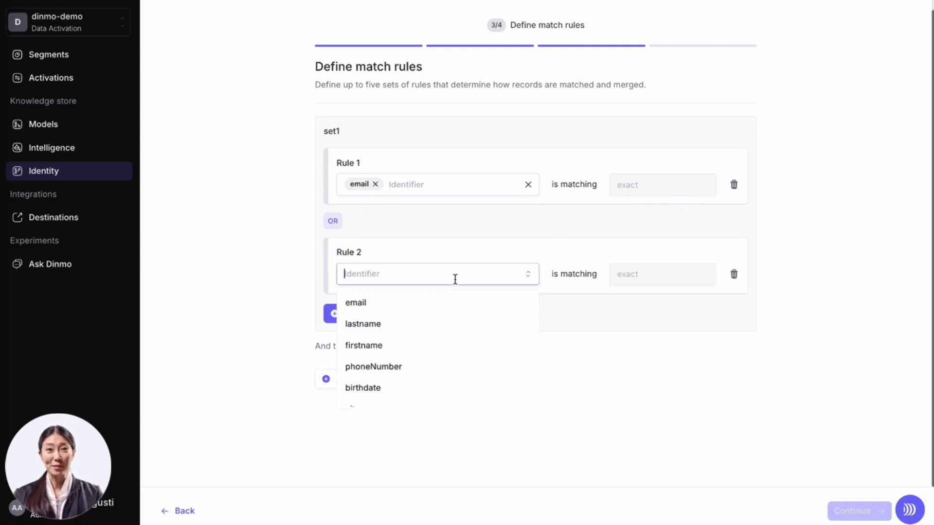
left_click(410, 322)
left_click(384, 346)
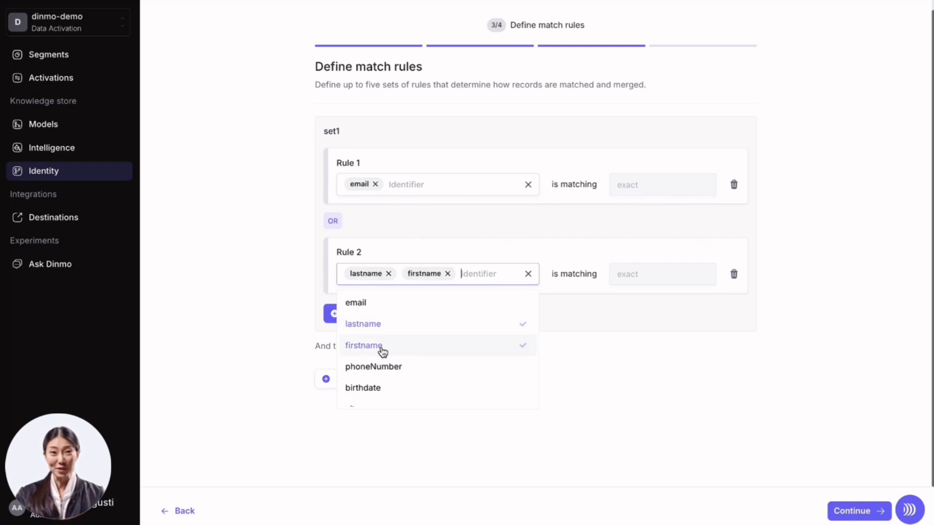
left_click(413, 384)
left_click(710, 443)
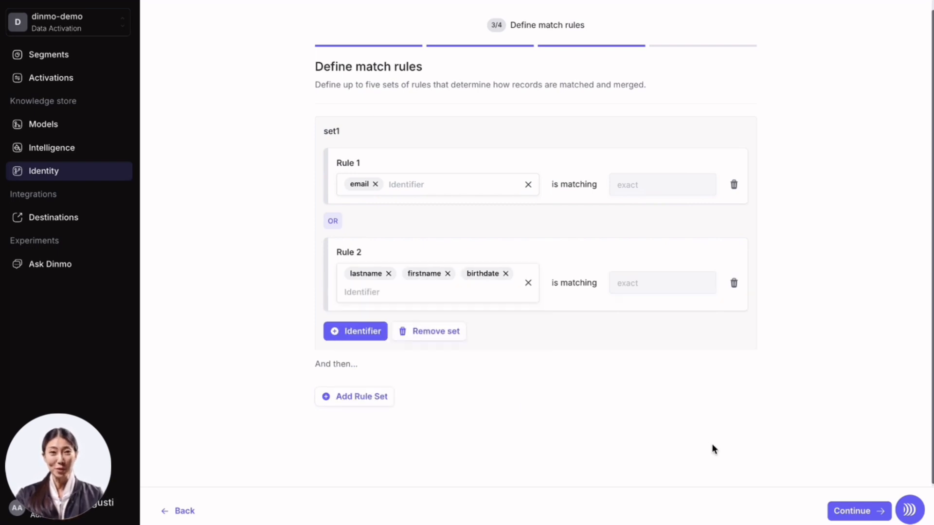
- Add Rule 3 matching on lastname, firstname and city
scroll(711, 444, "down", 1)
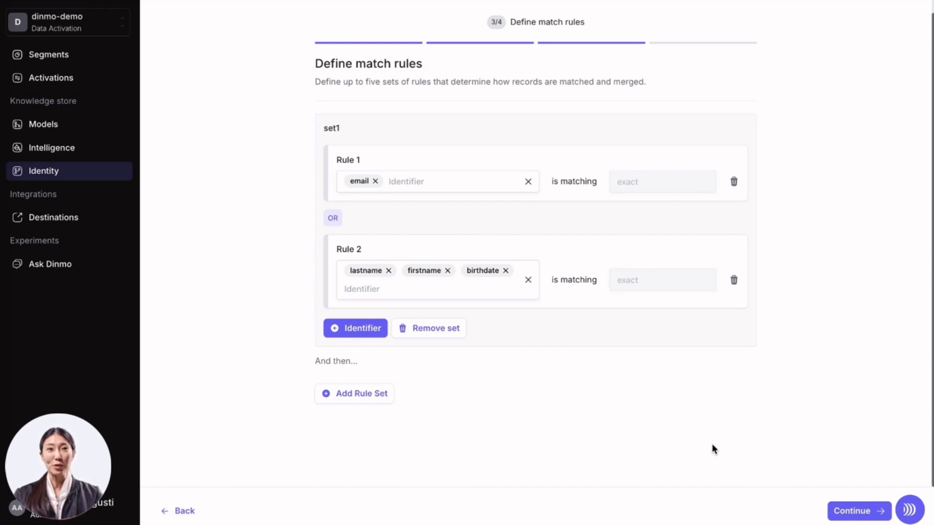
left_click(360, 329)
left_click(395, 378)
type("las")
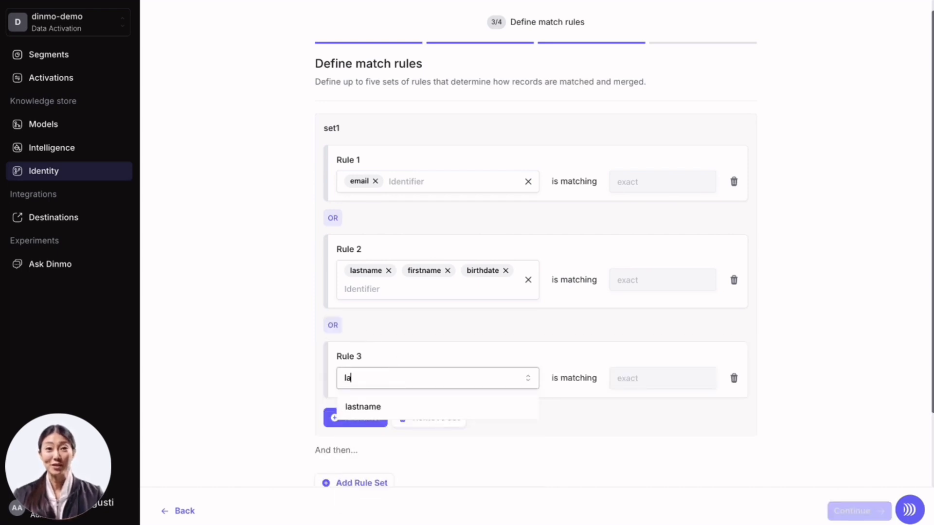
key("Return")
type("nom")
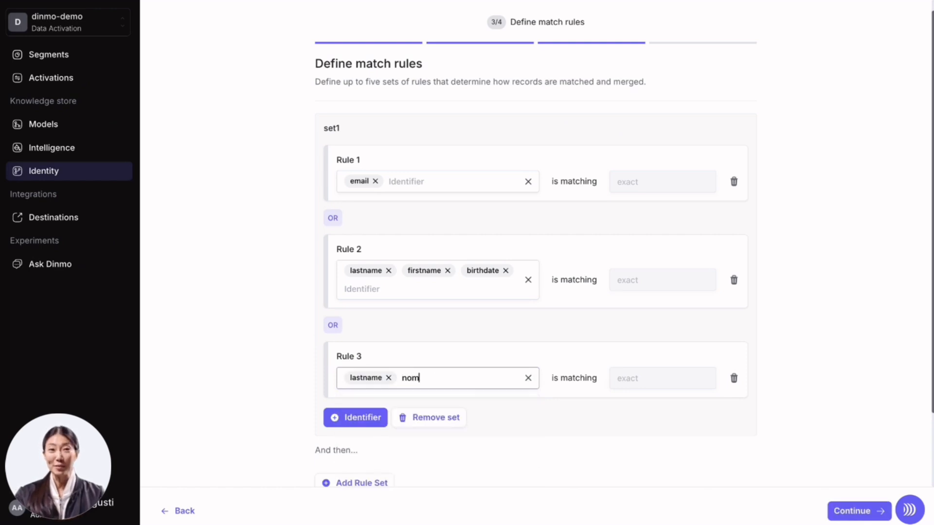
key("BackSpace")
key("BackSpace")
key("BackSpace")
type("nam")
key("Down")
key("Return")
type("v")
key("BackSpace")
type("ci")
key("Down")
key("Return")
left_click(824, 243)
- Add Rule 4 matching on phoneNumber and lastname
scroll(824, 243, "down", 2)
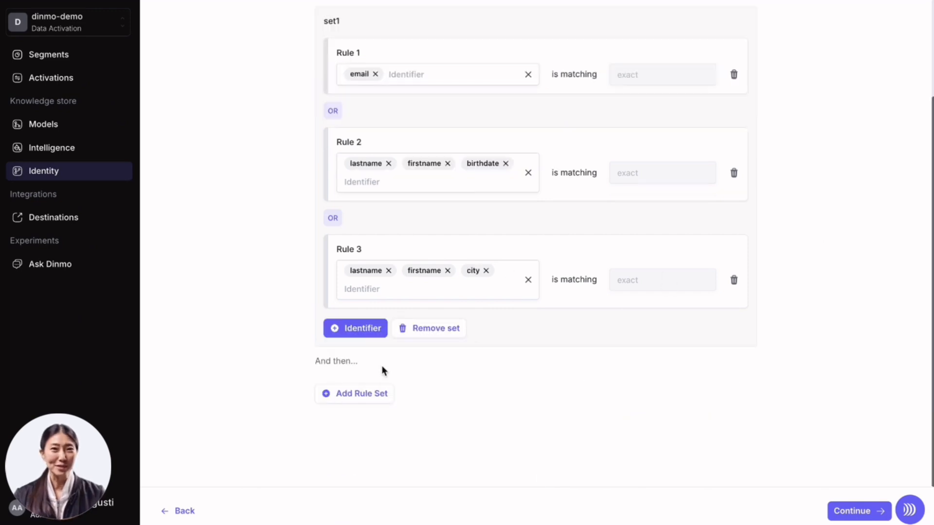
left_click(352, 328)
left_click(398, 377)
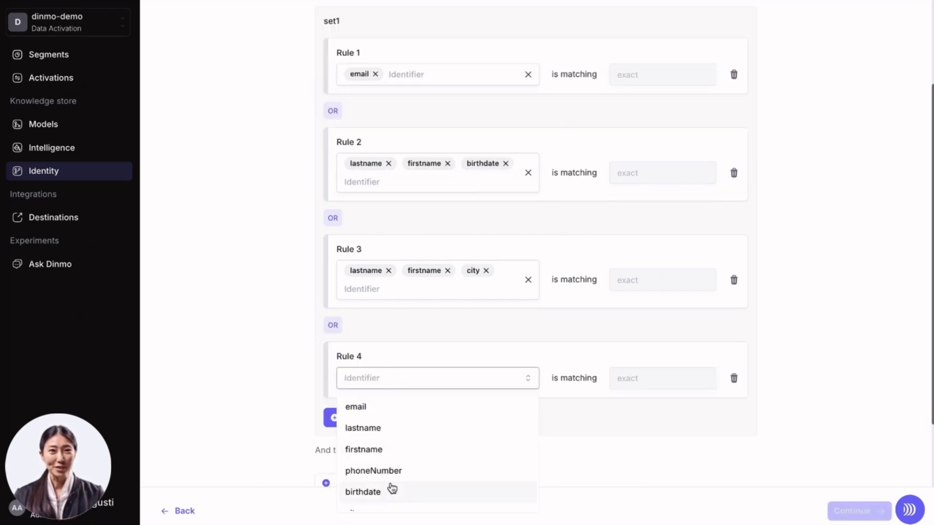
scroll(412, 468, "down", 1)
left_click(412, 467)
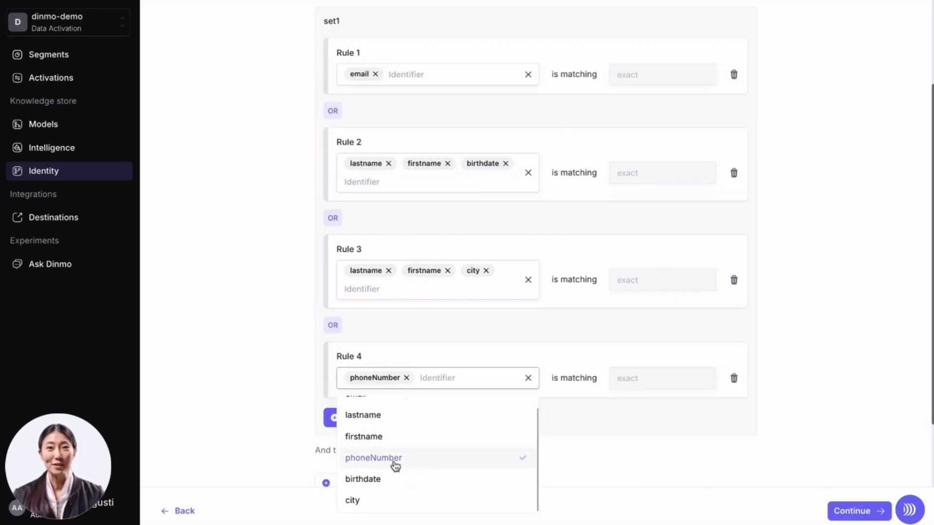
left_click(400, 415)
left_click(727, 404)
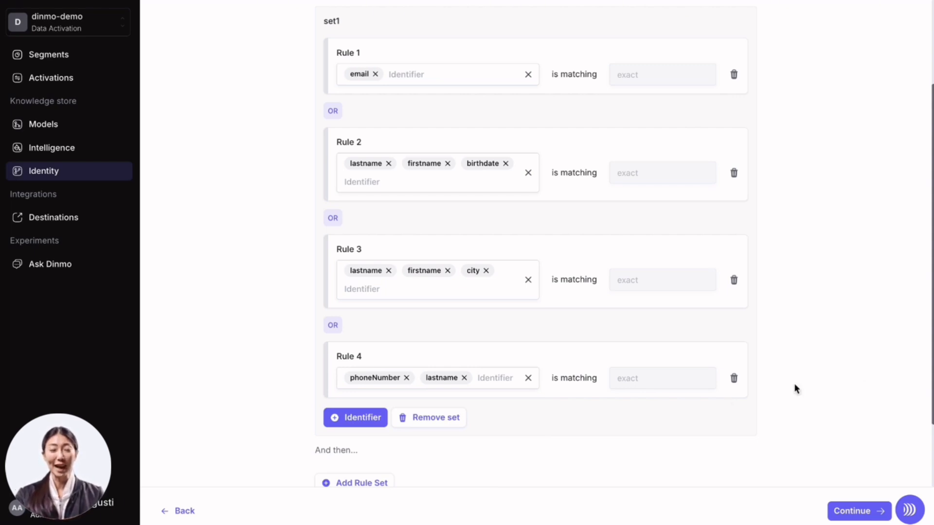
- Review the four match rules and continue to the identity resolution configuration
scroll(859, 368, "down", 2)
scroll(859, 369, "up", 5)
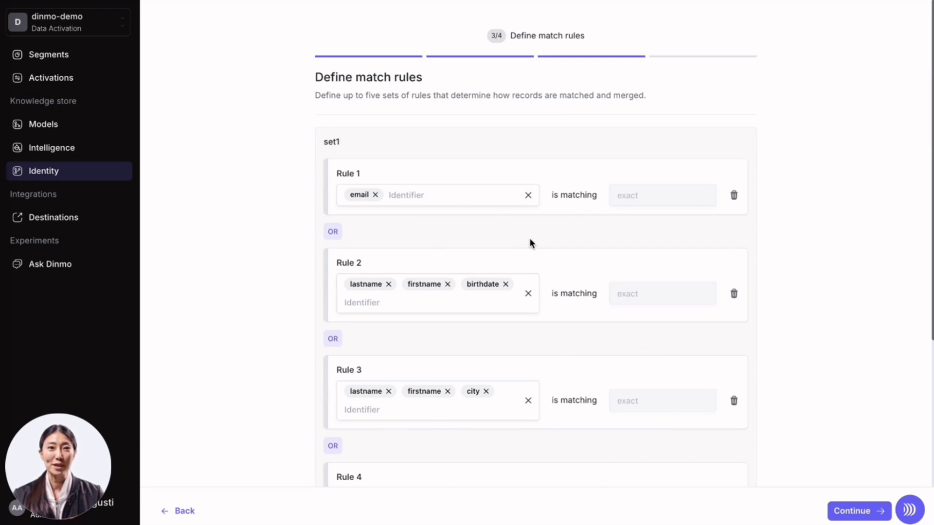
scroll(529, 241, "down", 4)
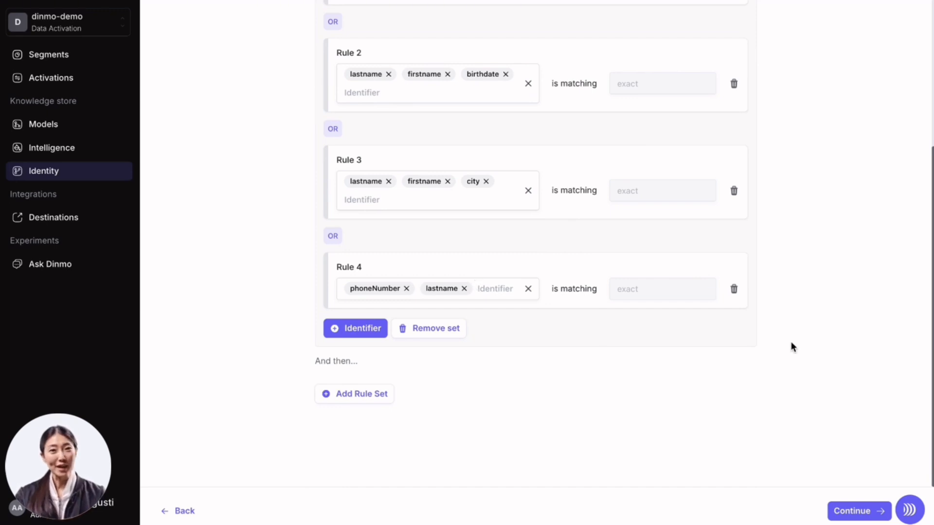
left_click(858, 513)
- Choose the Interval scheduling option and set the daily run time to AM
scroll(780, 321, "up", 3)
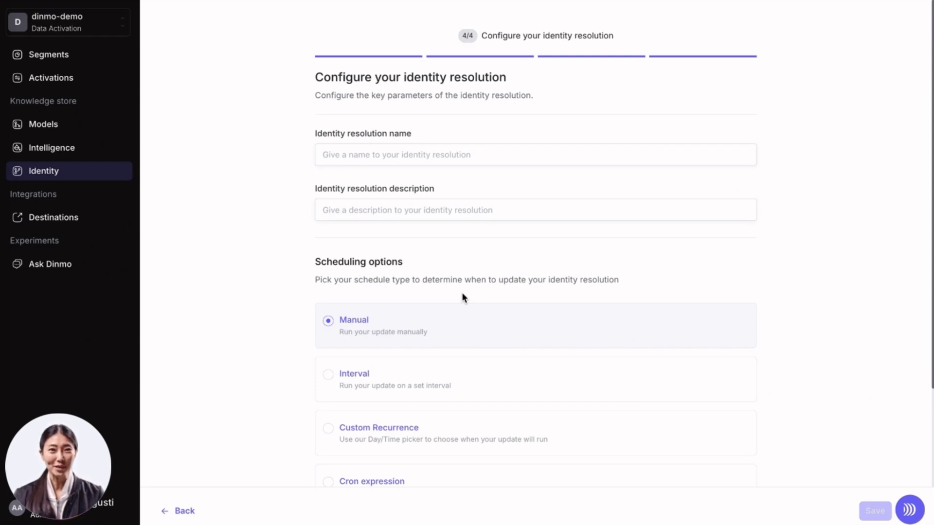
left_click(426, 370)
scroll(423, 369, "down", 5)
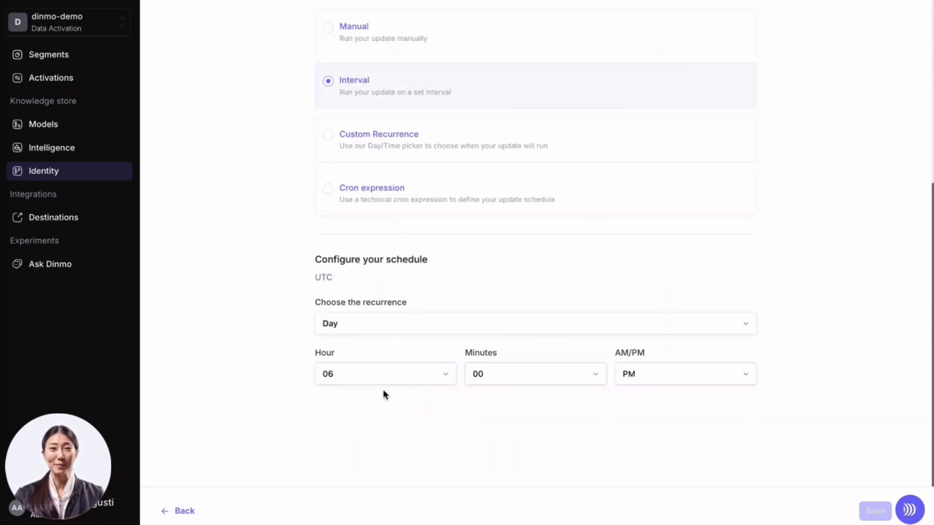
left_click(659, 384)
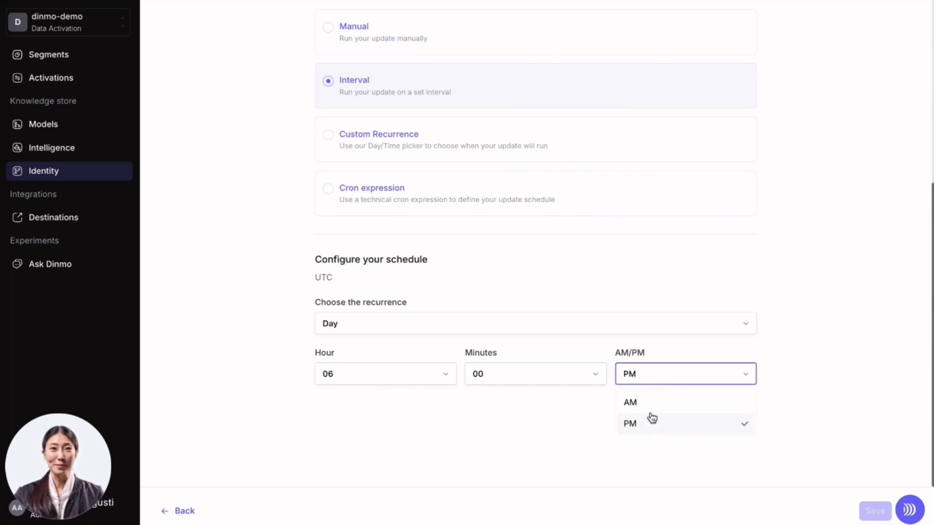
left_click(650, 407)
- Name the identity resolution "Identity Resolution" and save the project
scroll(789, 395, "up", 5)
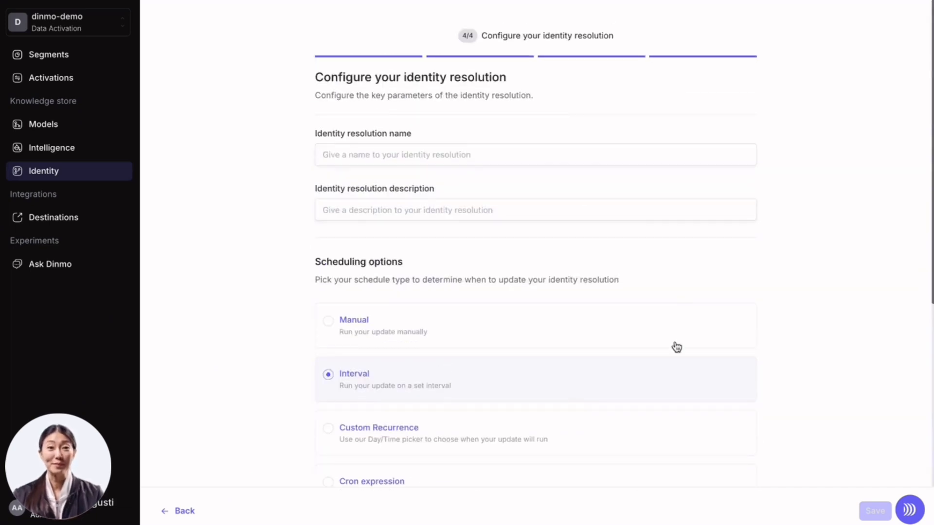
left_click(486, 158)
type("Idet")
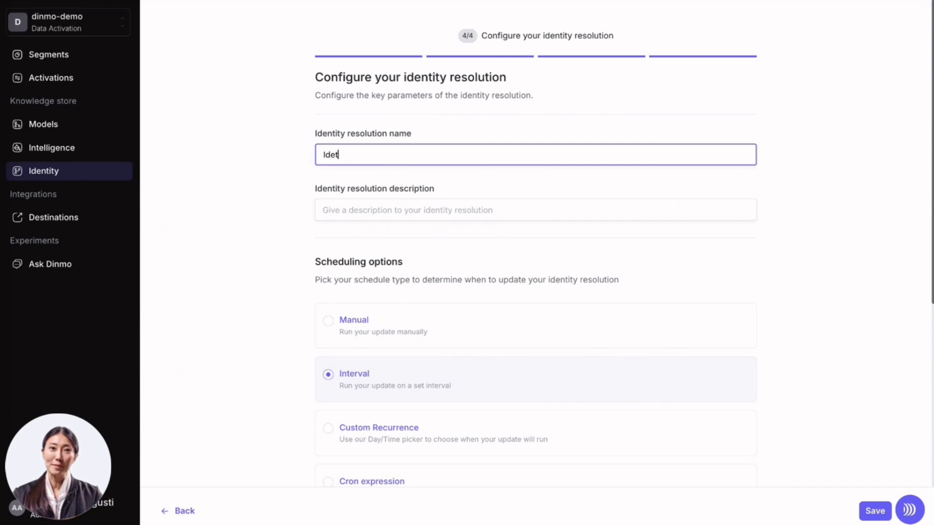
key("Down")
key("Return")
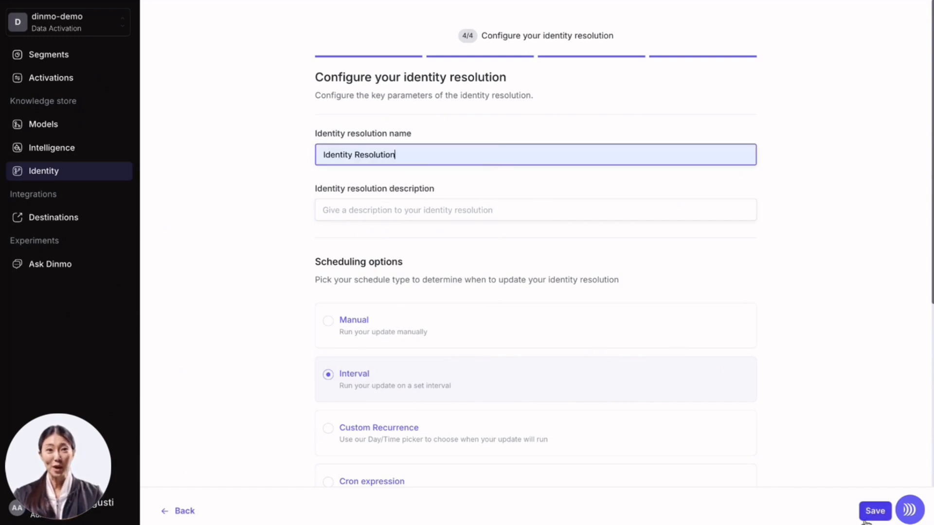
left_click(874, 511)
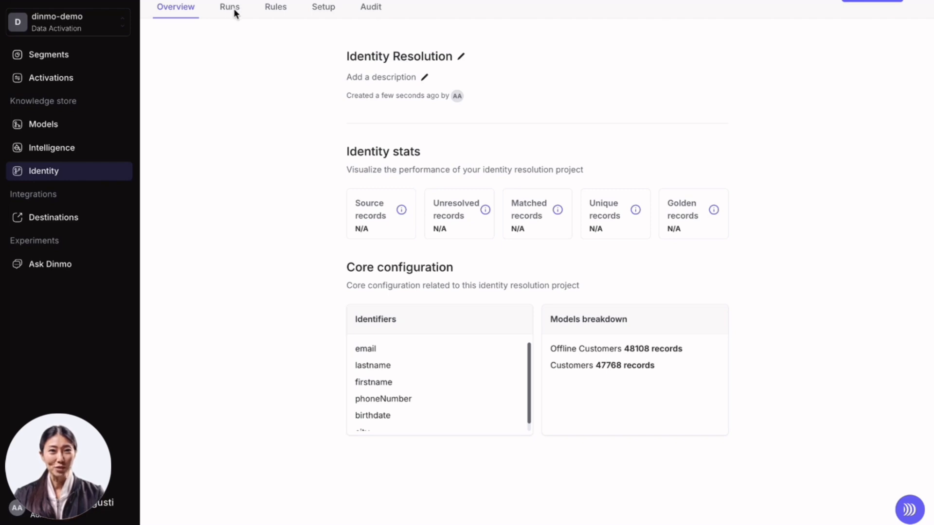
- Open the saved project's rules to examine the configured rule set
left_click(274, 7)
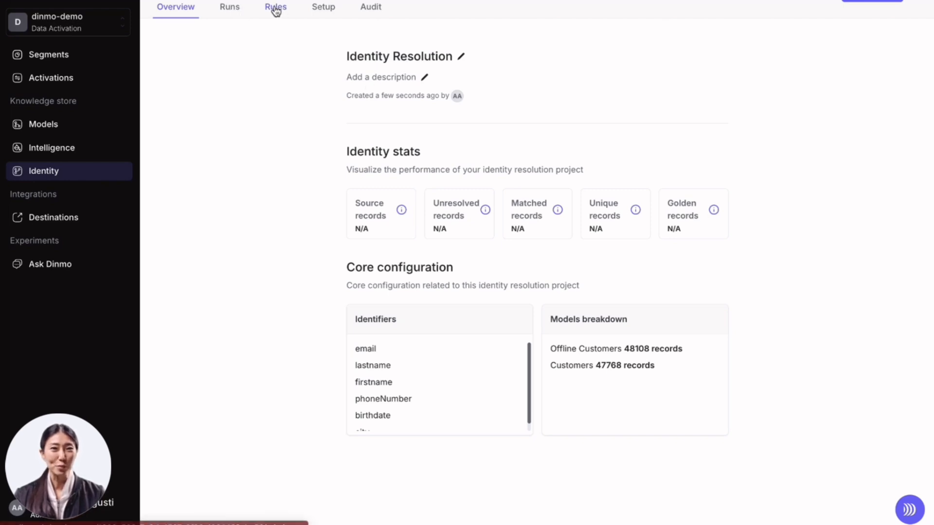
scroll(270, 468, "down", 4)
scroll(269, 469, "up", 4)
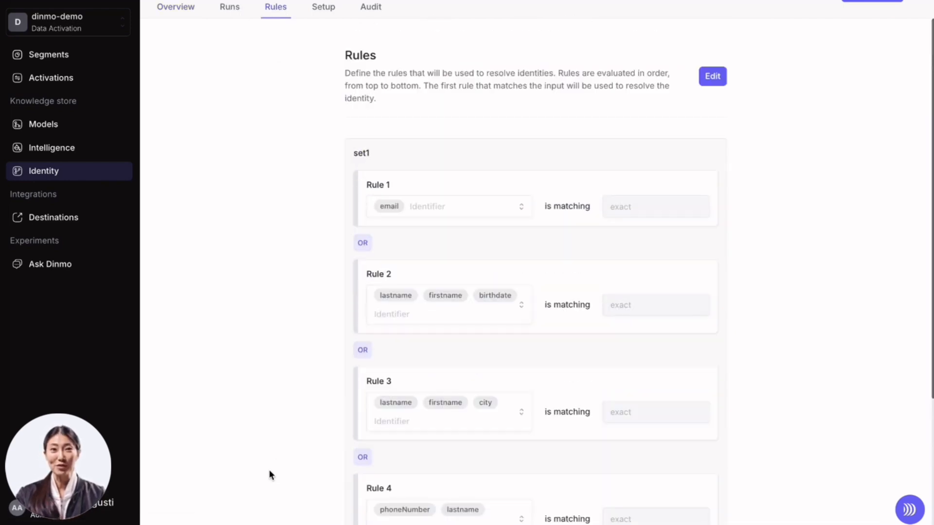
- Browse the project's audit logs, including the golden record report table and rule statistics
left_click(159, 10)
left_click(372, 13)
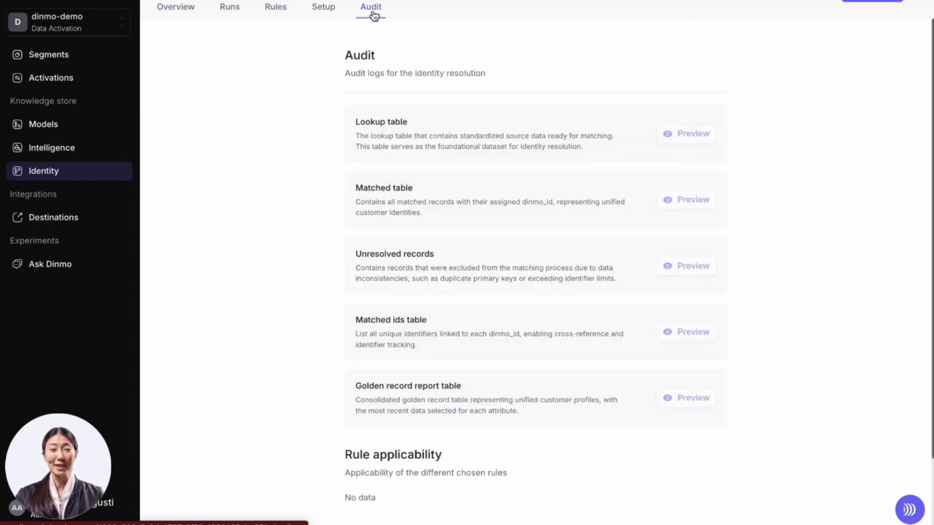
scroll(604, 352, "down", 1)
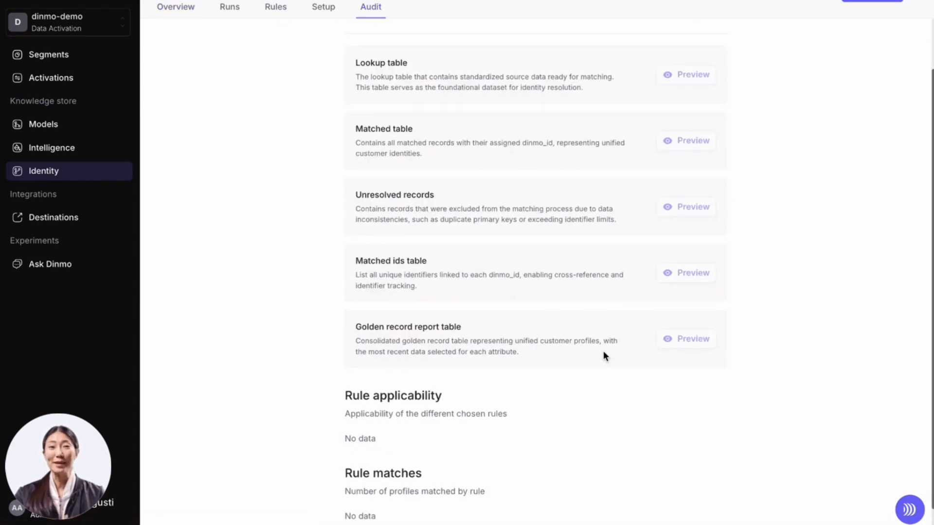
scroll(540, 72, "up", 1)
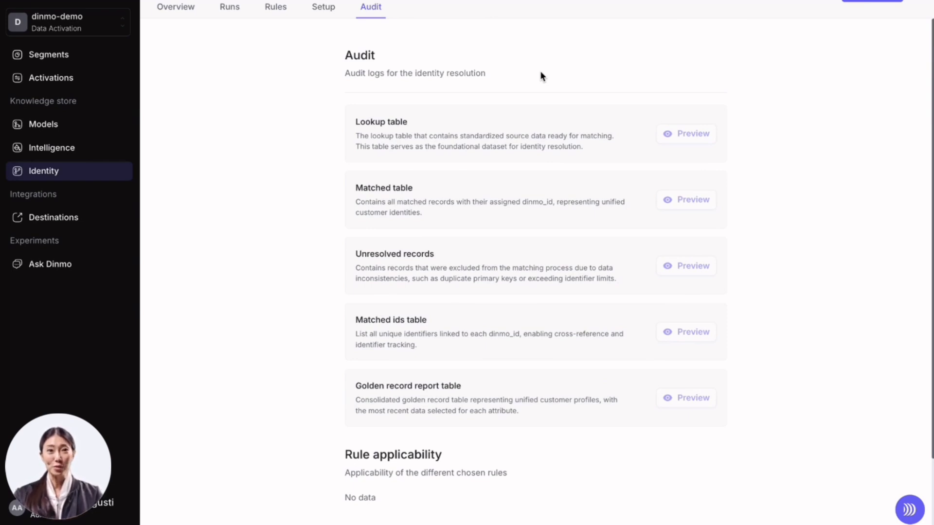
triple_click(372, 385)
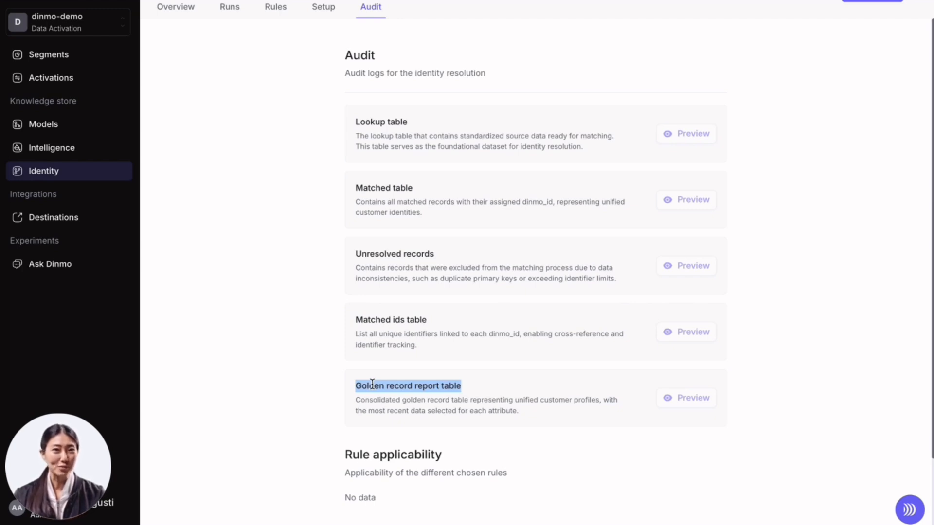
scroll(372, 384, "down", 2)
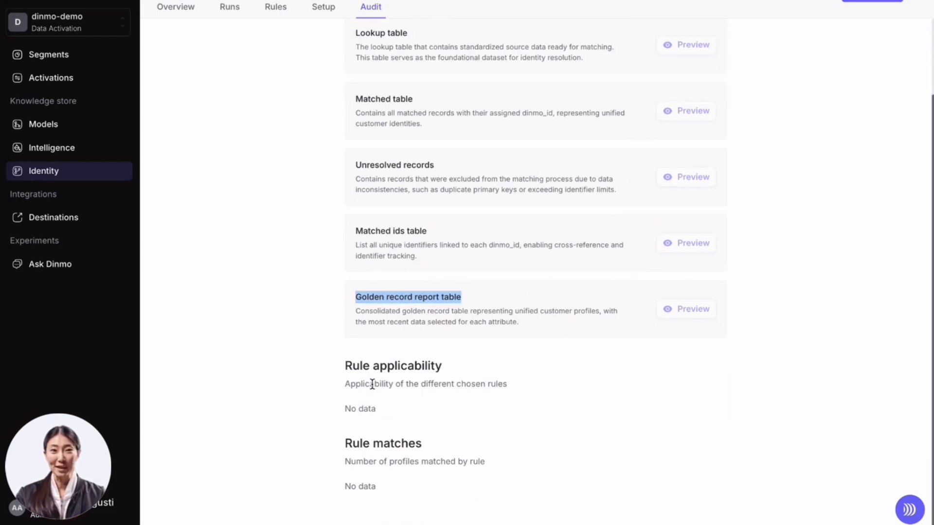